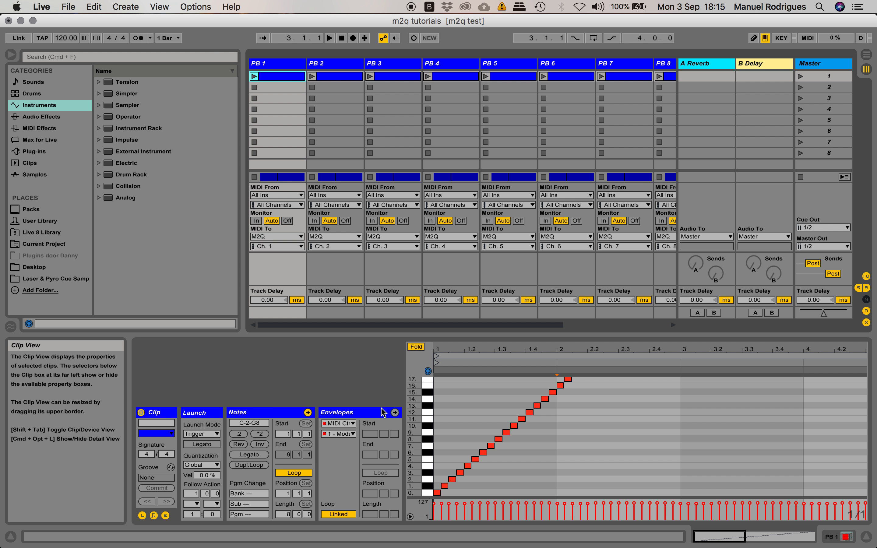
Step: Show the PB 1 clip's envelopes and enlarge the envelope editor so that all eight bars fit in view
left_click(846, 536)
left_click(845, 537)
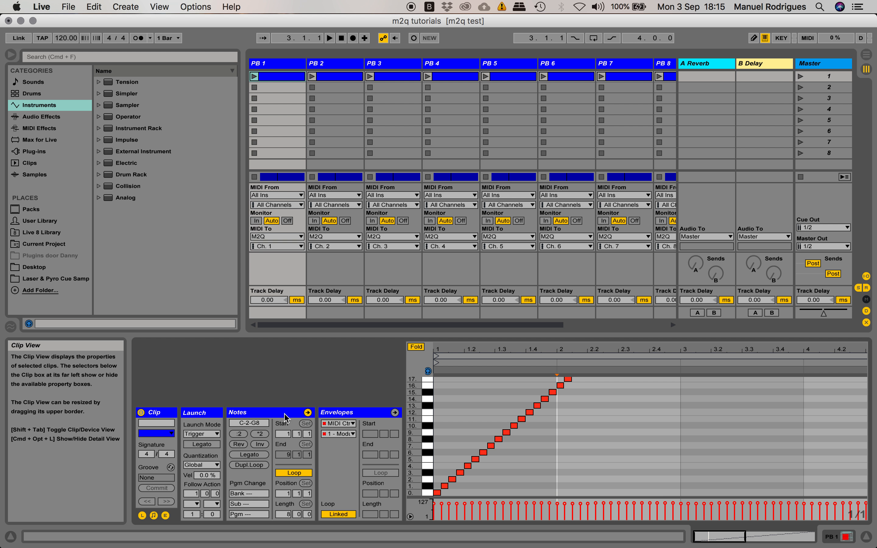
left_click(354, 414)
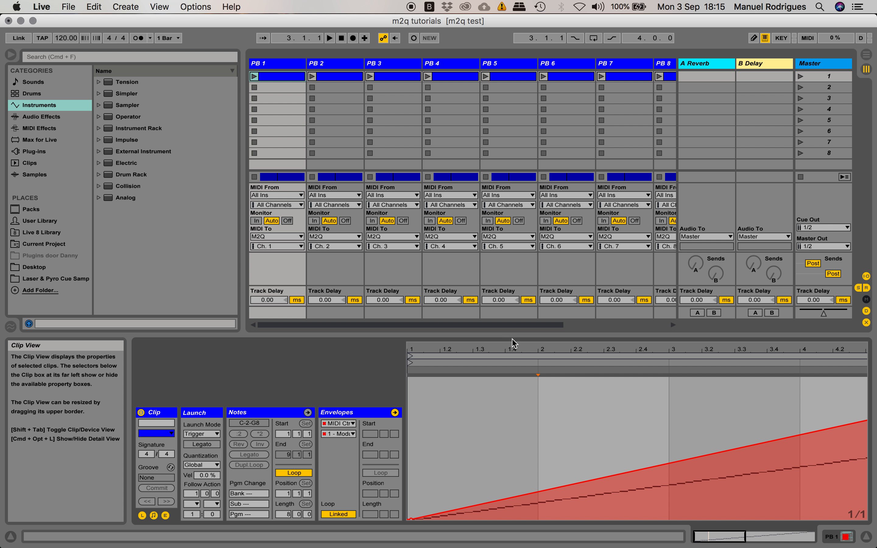
left_click_drag(515, 336, 498, 266)
left_click_drag(606, 283, 501, 283)
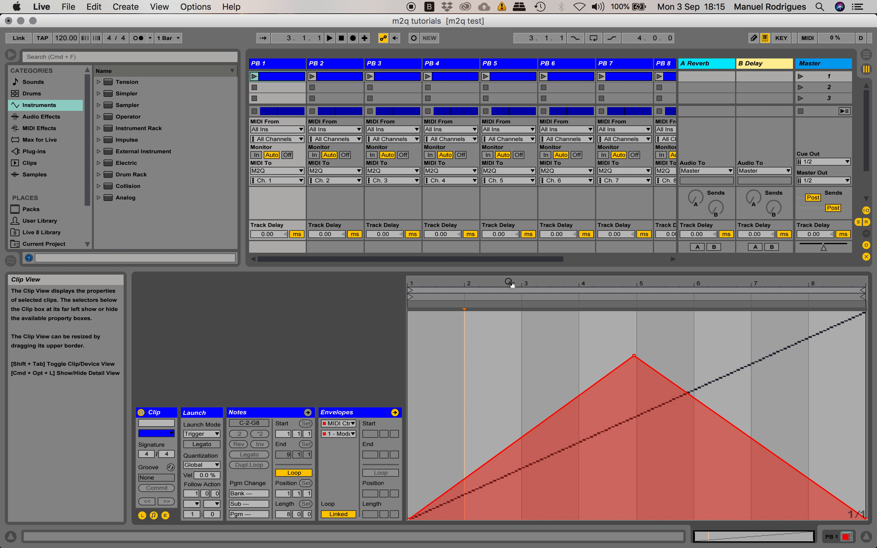
Step: Choose MIDI Ctrl as the envelope device and 1 - Modulation as the controlled parameter
left_click(339, 423)
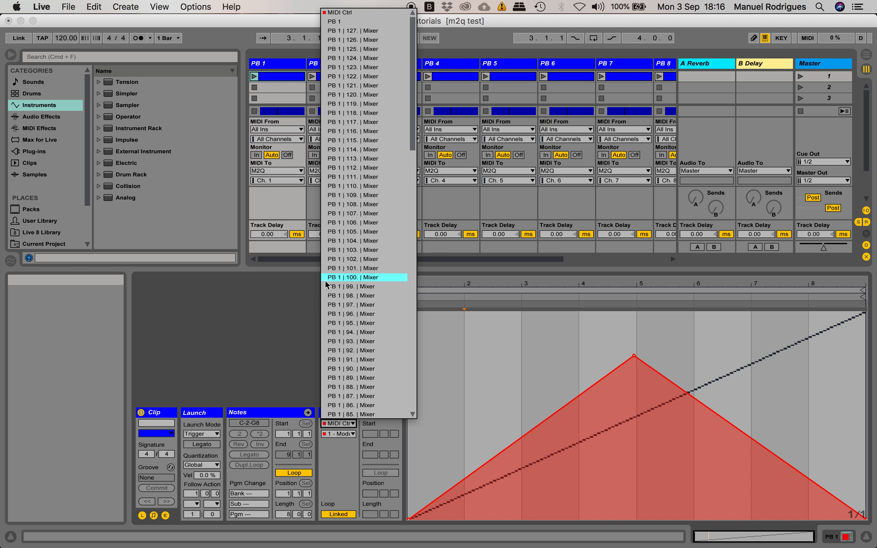
left_click(235, 342)
left_click(328, 423)
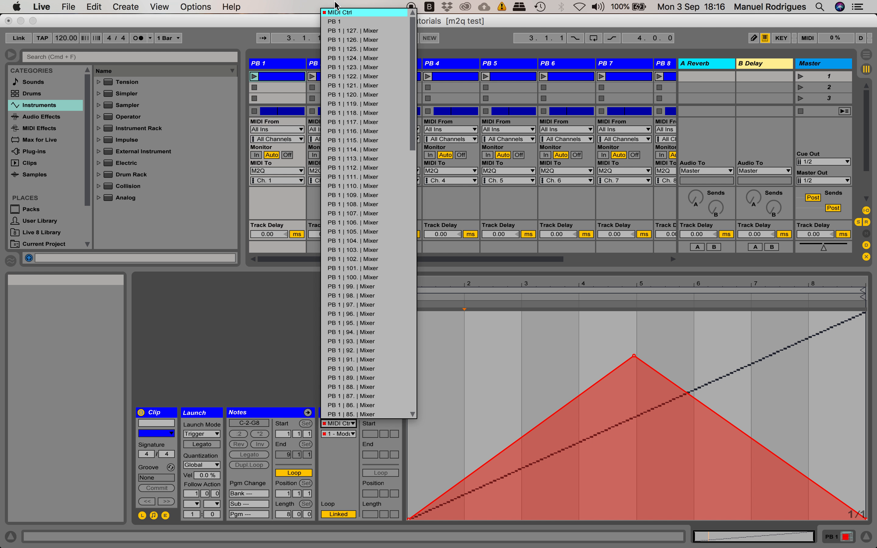
left_click(348, 12)
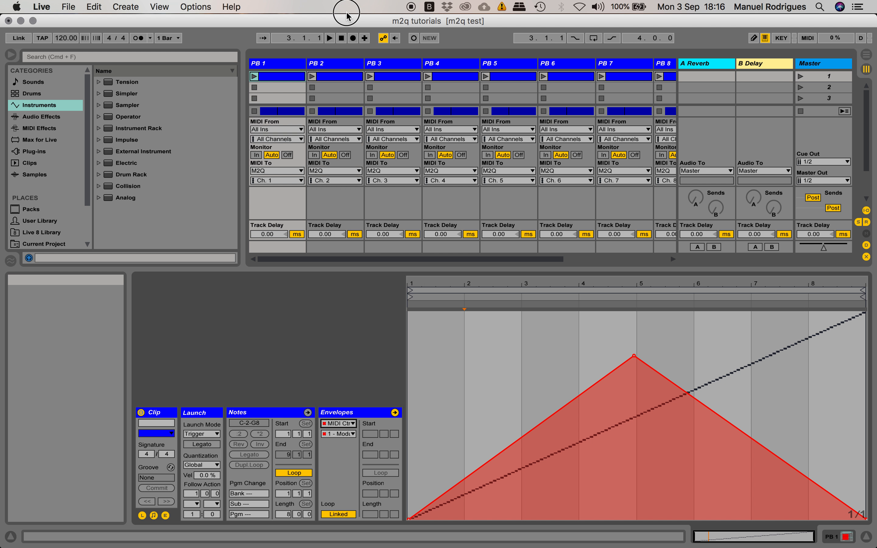
left_click(353, 434)
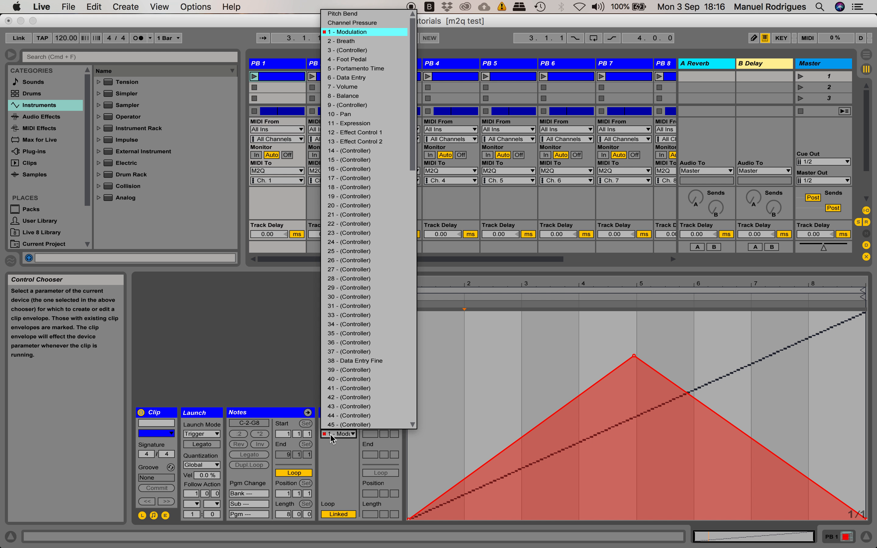
left_click(370, 29)
Step: Raise the Modulation envelope's peak near bar 5 to 124, and lower it back to 100
mouse_move(633, 357)
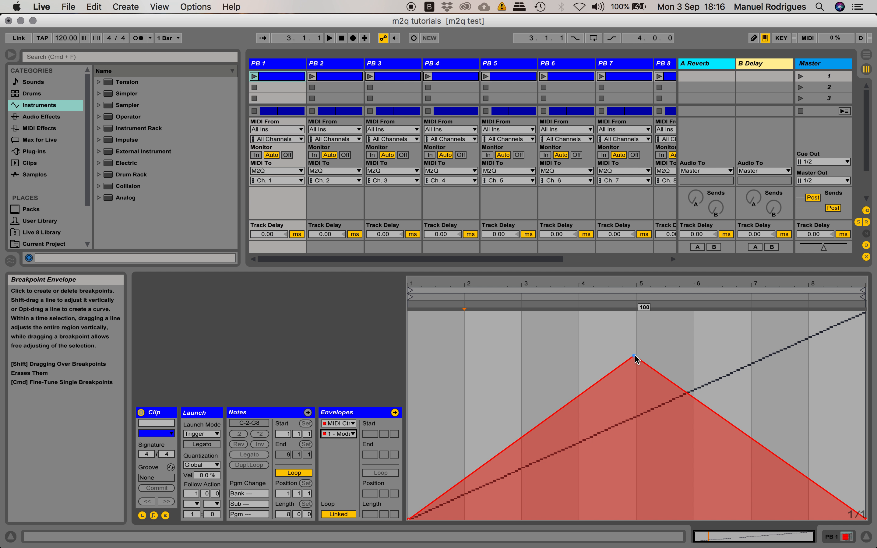
left_click_drag(635, 357, 635, 317)
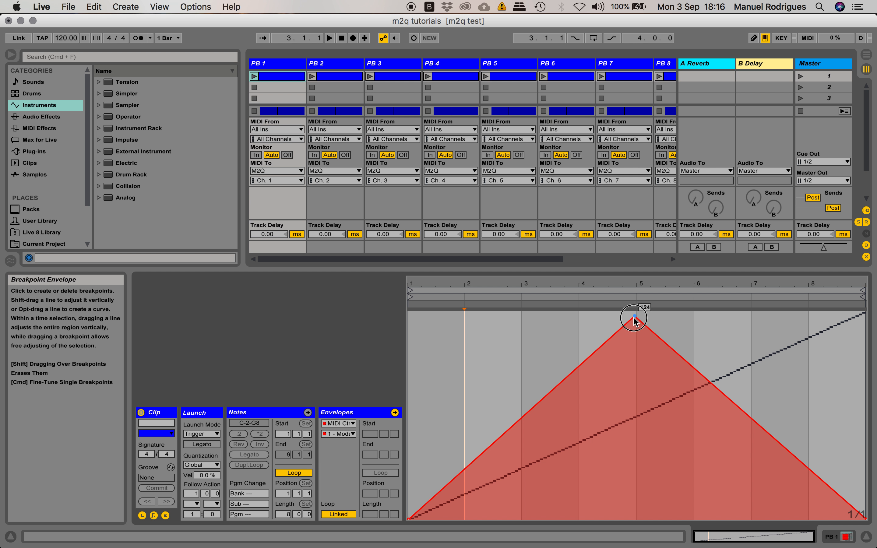
left_click_drag(634, 318, 638, 355)
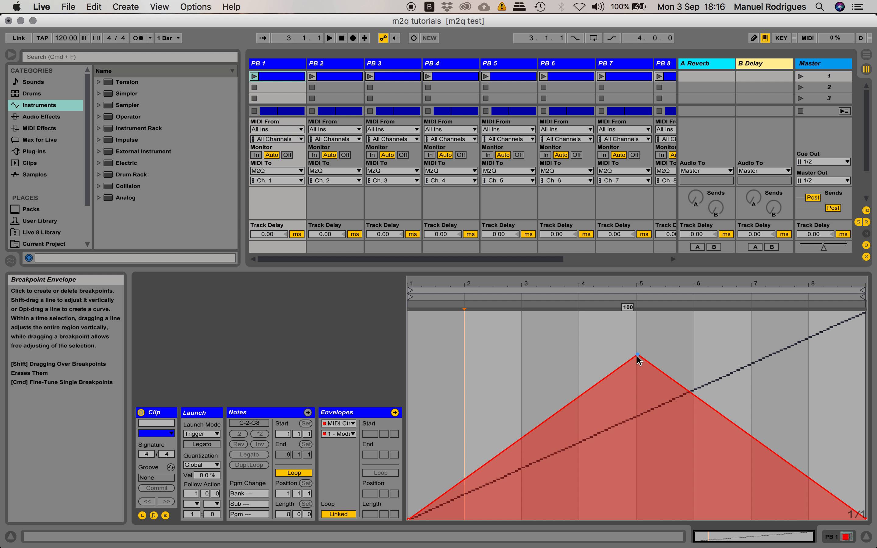
Step: Add two breakpoints on the envelope's rising slope and place them near bar 2 at 37 and near bar 3
left_click_drag(409, 519, 450, 466)
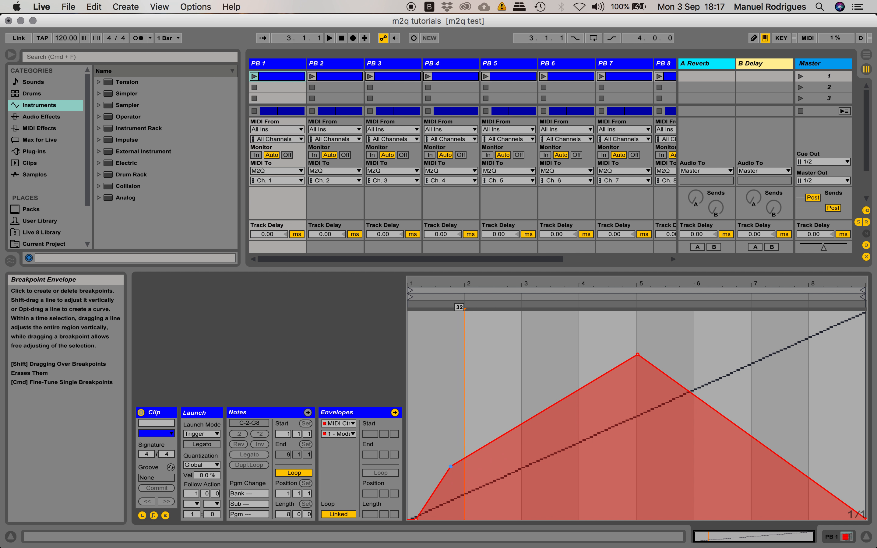
left_click_drag(555, 408, 582, 455)
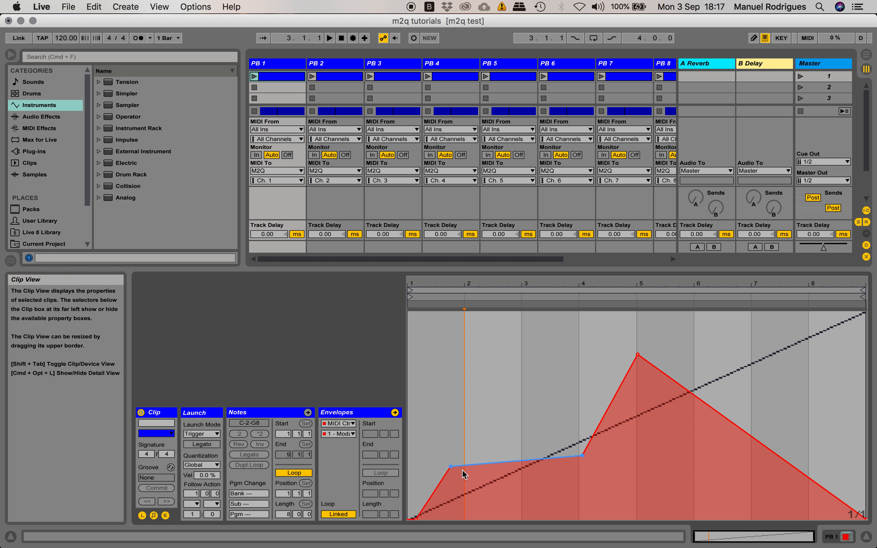
left_click_drag(452, 467, 500, 506)
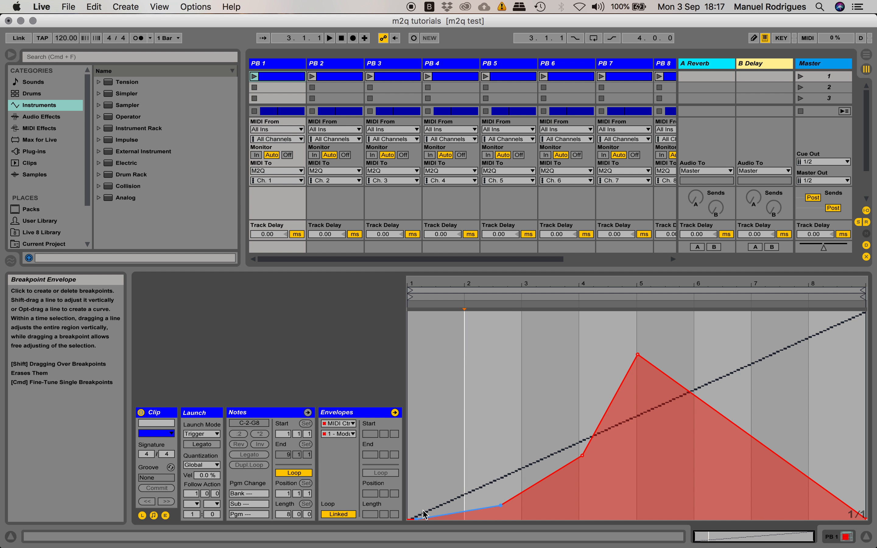
left_click_drag(416, 519, 409, 519)
left_click_drag(501, 506, 466, 473)
left_click_drag(582, 456, 528, 412)
left_click_drag(465, 474, 459, 458)
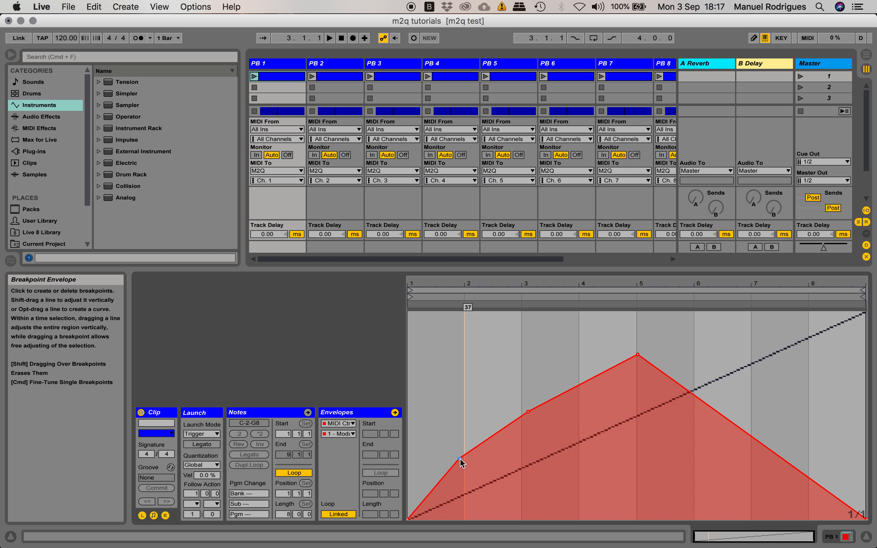
Step: Clear the Modulation envelope of the PB 1 clip
right_click(460, 459)
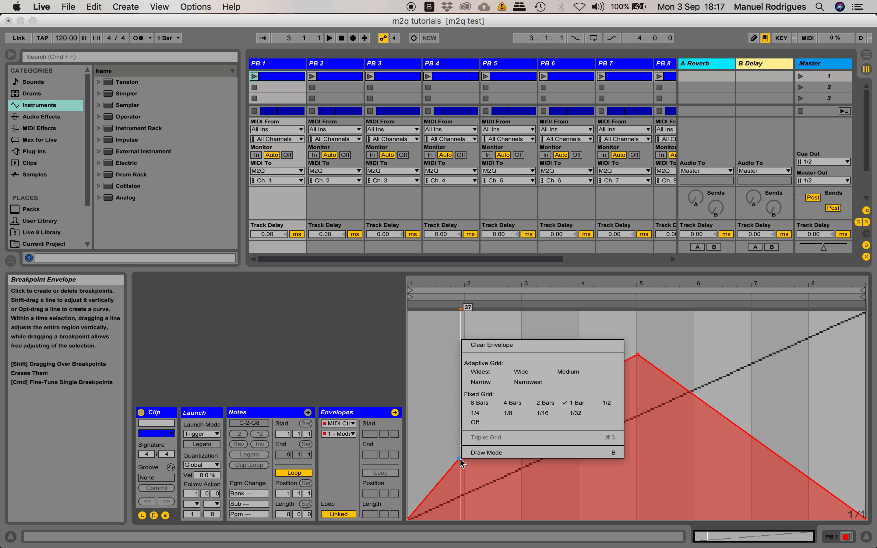
left_click(507, 346)
right_click(503, 419)
left_click(505, 388)
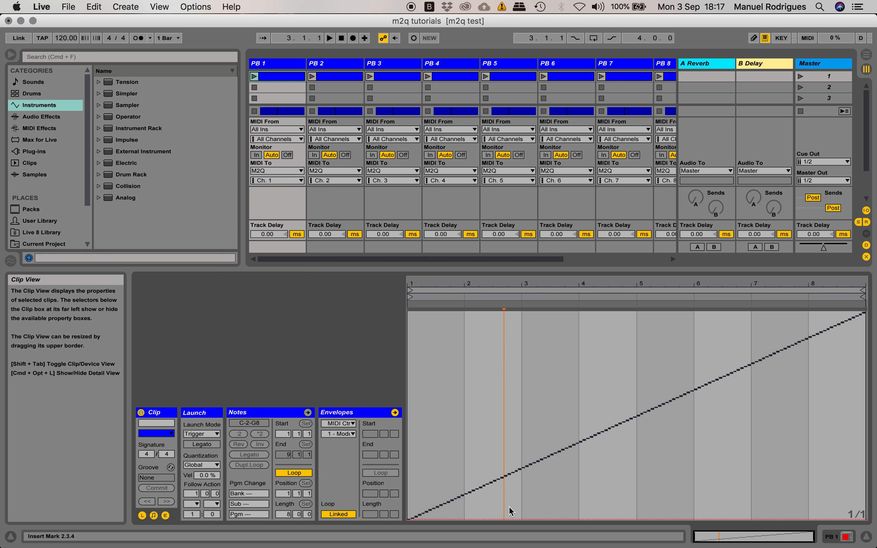
Step: Draw a new triangular Modulation envelope from zero at bar 1, peaking near bar 4.5 and falling to 0 near bar 7.5
left_click(463, 520)
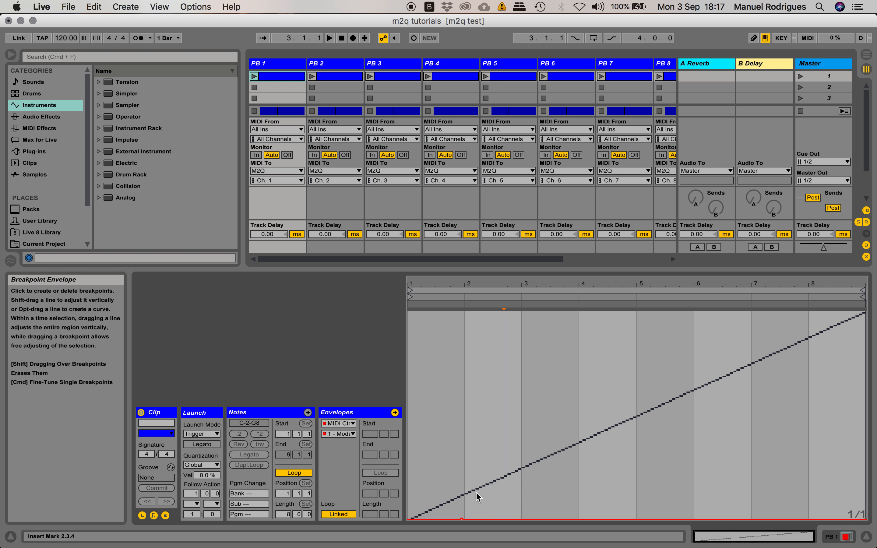
left_click_drag(463, 519, 454, 415)
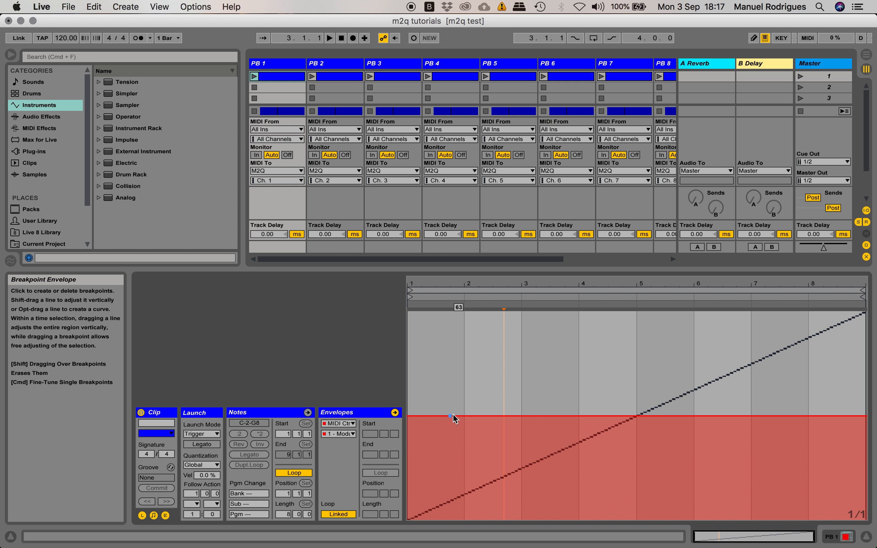
left_click(601, 417)
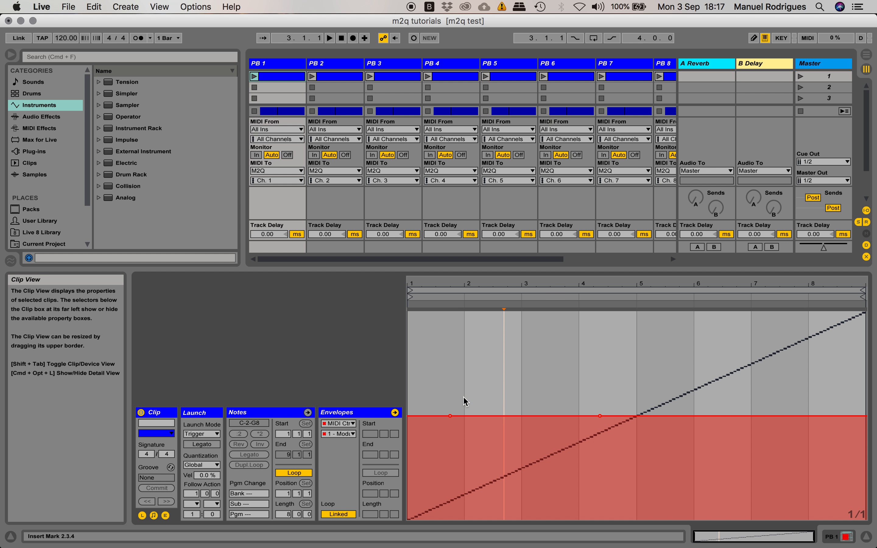
left_click_drag(449, 417, 408, 519)
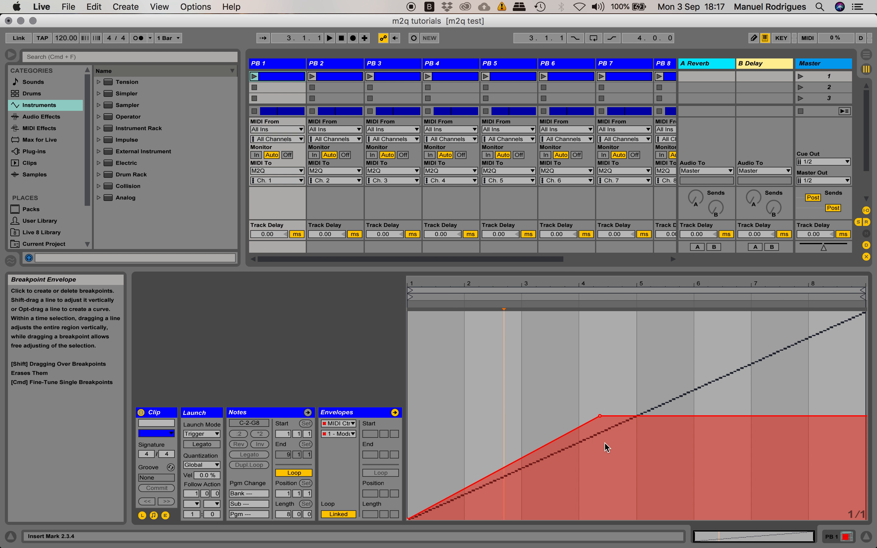
left_click_drag(603, 414, 780, 520)
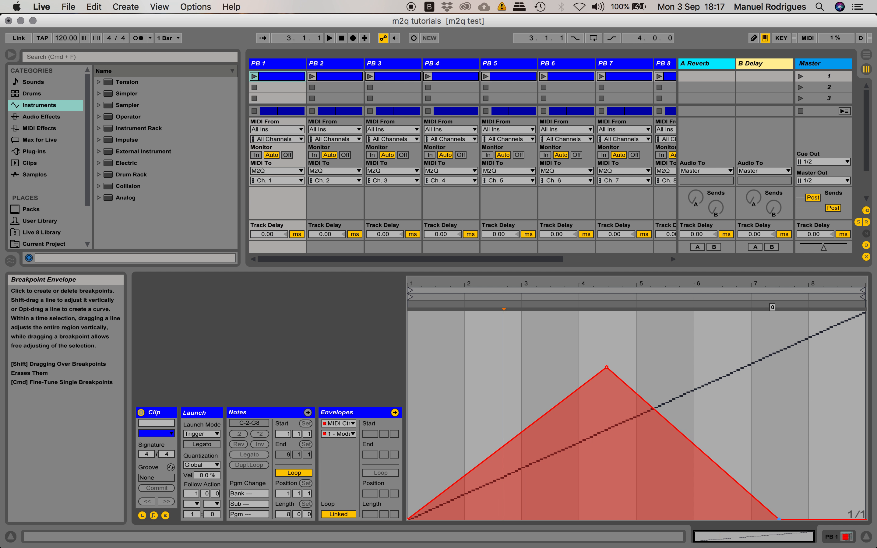
Step: Shift the envelope's peak to just after bar 2 and its closing zero breakpoint to about bar 6.5
left_click_drag(607, 367, 502, 358)
left_click_drag(780, 520, 567, 520)
mouse_move(502, 358)
left_mouse_down()
mouse_move(475, 367)
mouse_move(485, 368)
mouse_move(485, 356)
left_mouse_up()
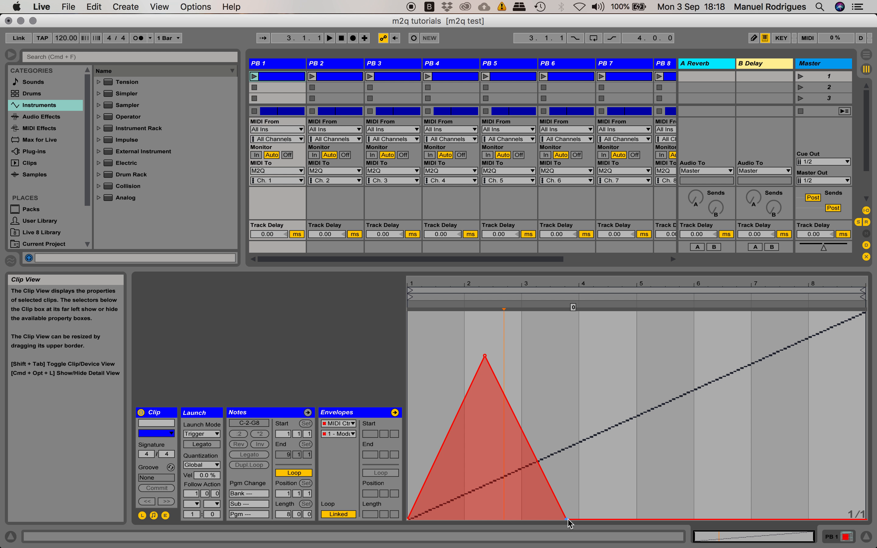
left_click_drag(567, 520, 721, 519)
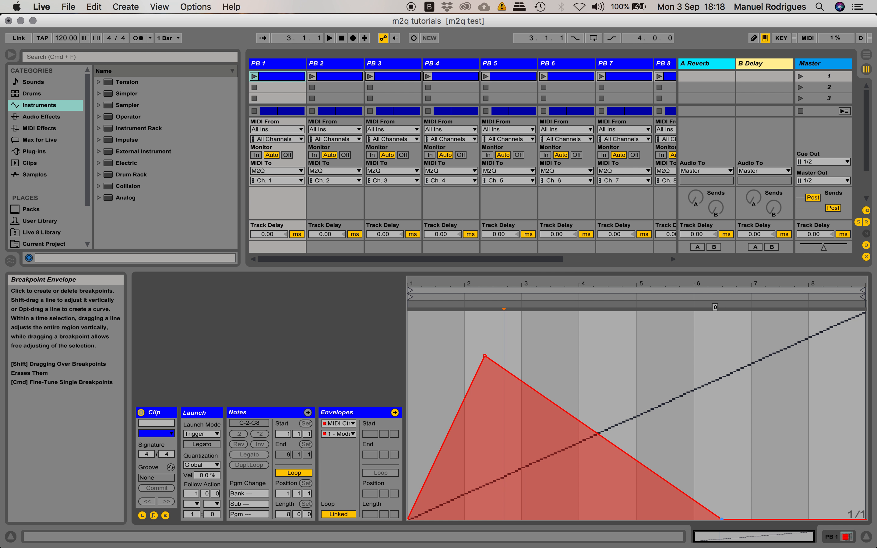
Step: Compress the envelope so it peaks at about half height before bar 2 and falls to zero just after bar 2
left_click_drag(486, 357, 428, 480)
mouse_move(406, 284)
left_mouse_down()
mouse_move(410, 338)
mouse_move(410, 297)
left_mouse_up()
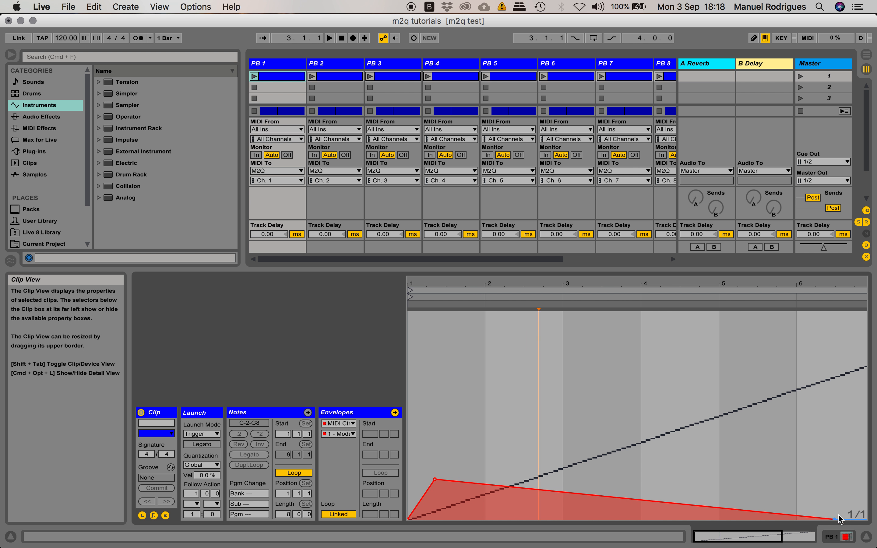
left_click_drag(834, 520, 499, 520)
left_click_drag(419, 286, 423, 310)
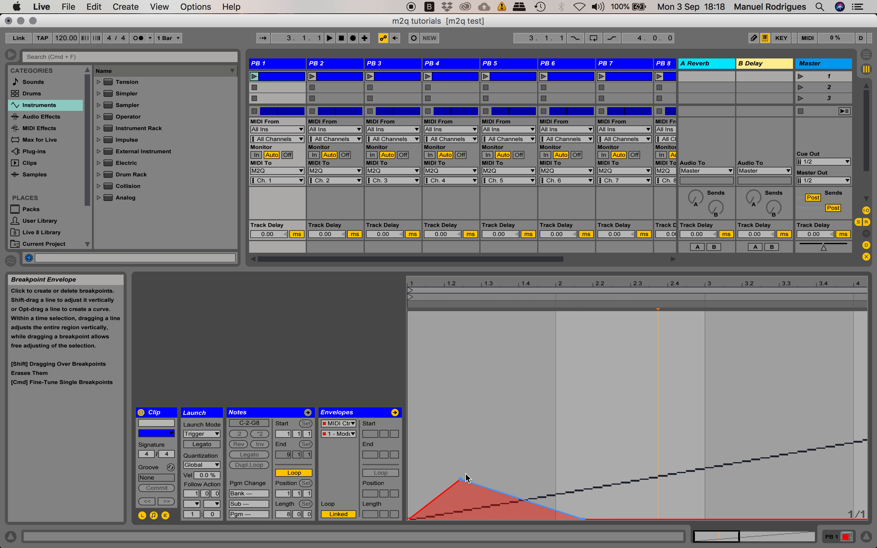
left_click_drag(460, 478, 511, 417)
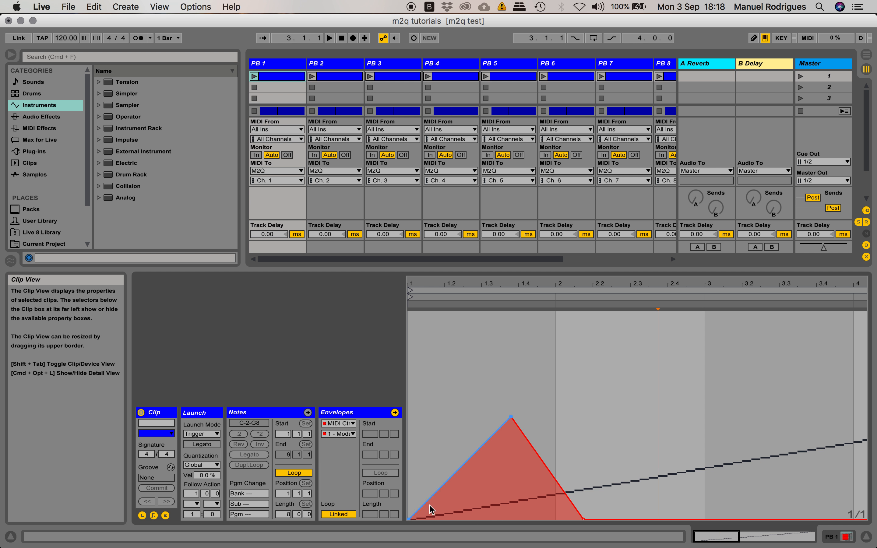
double_click(608, 279)
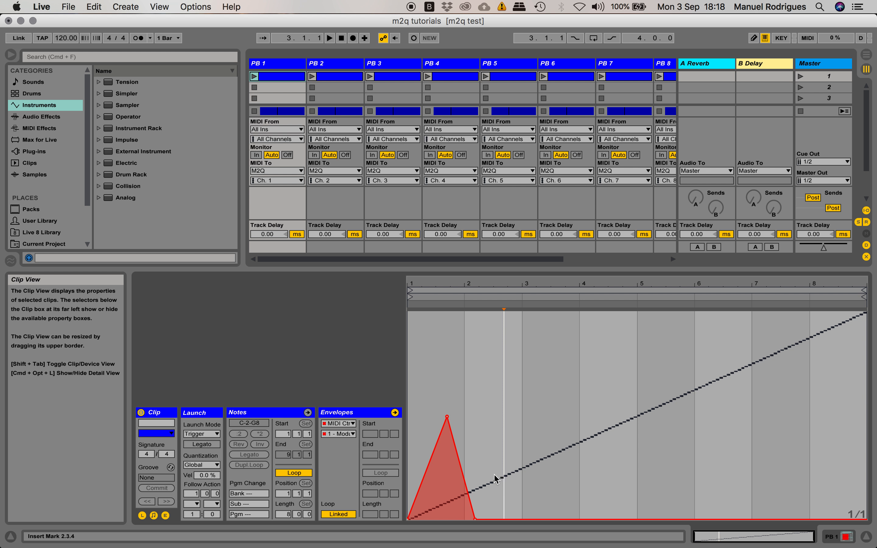
Step: Stretch the envelope over the whole clip, with its peak near bar 4.7 and its closing zero breakpoint near the clip's end
left_click_drag(475, 520, 761, 520)
left_click_drag(447, 416, 808, 353)
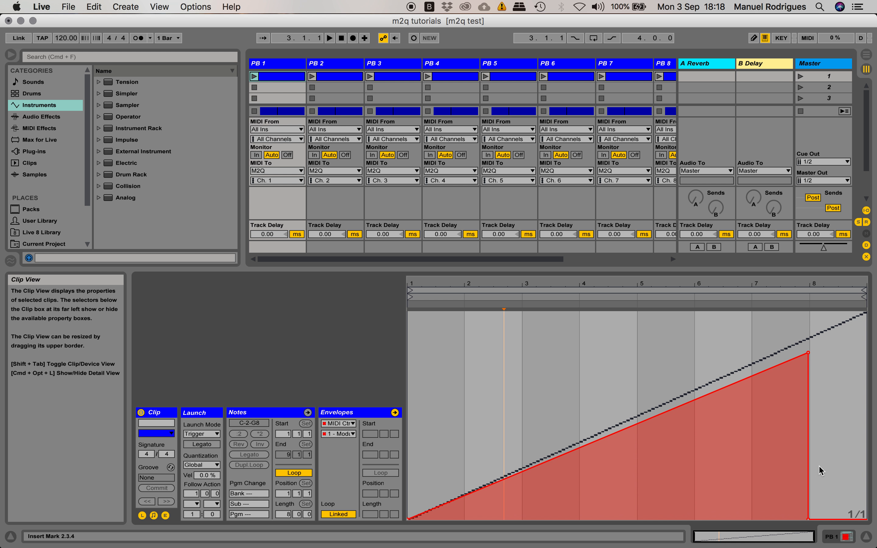
left_click_drag(810, 519, 855, 519)
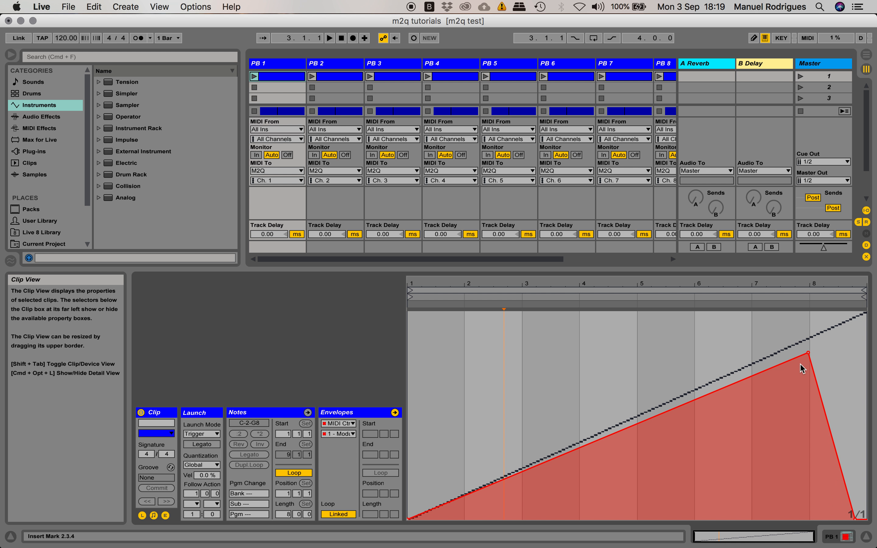
left_click_drag(809, 353, 818, 355)
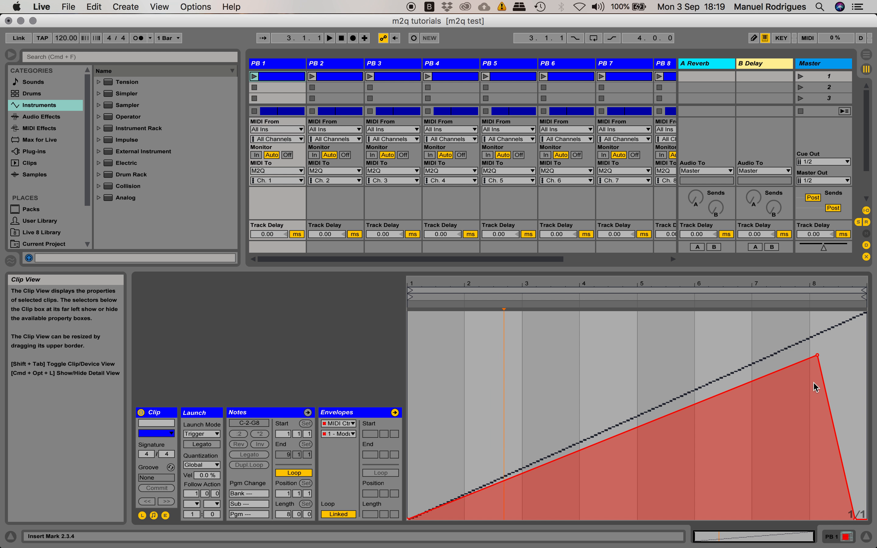
left_click_drag(818, 357, 620, 355)
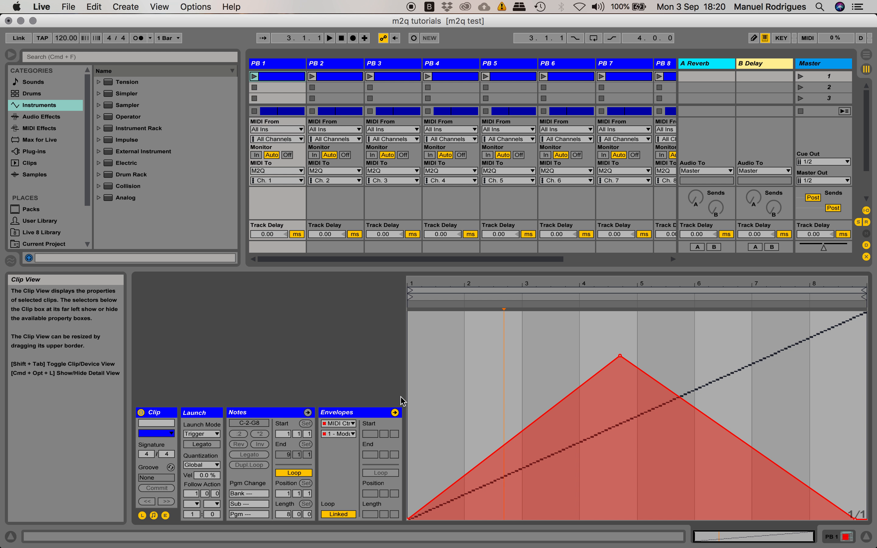
Step: View the PB 1 clip's notes, return to its envelopes, and reselect MIDI Ctrl with the 1 - Modulation control
left_click(245, 414)
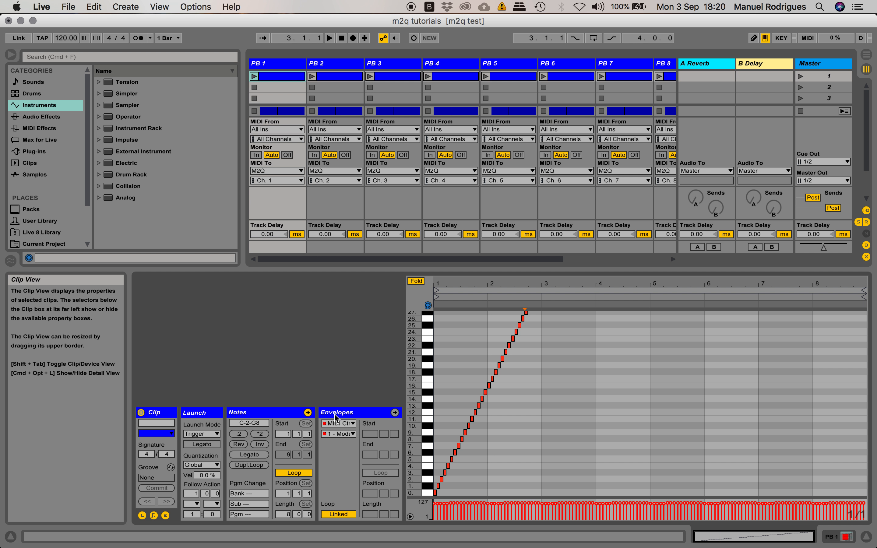
left_click(363, 413)
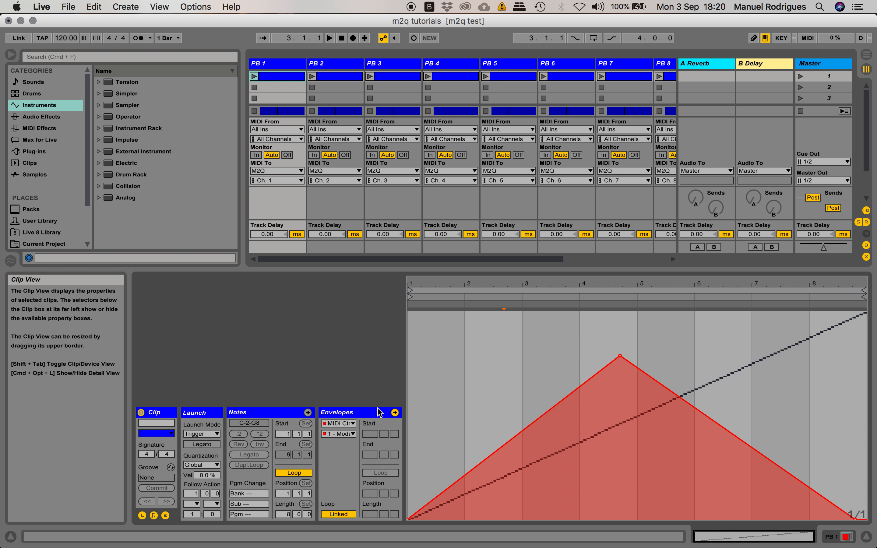
left_click(339, 423)
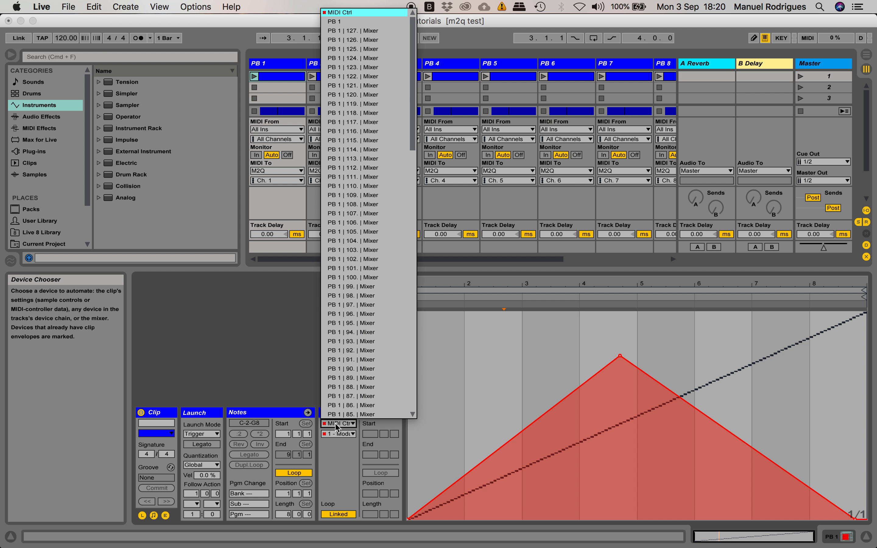
left_click(347, 11)
left_click(338, 434)
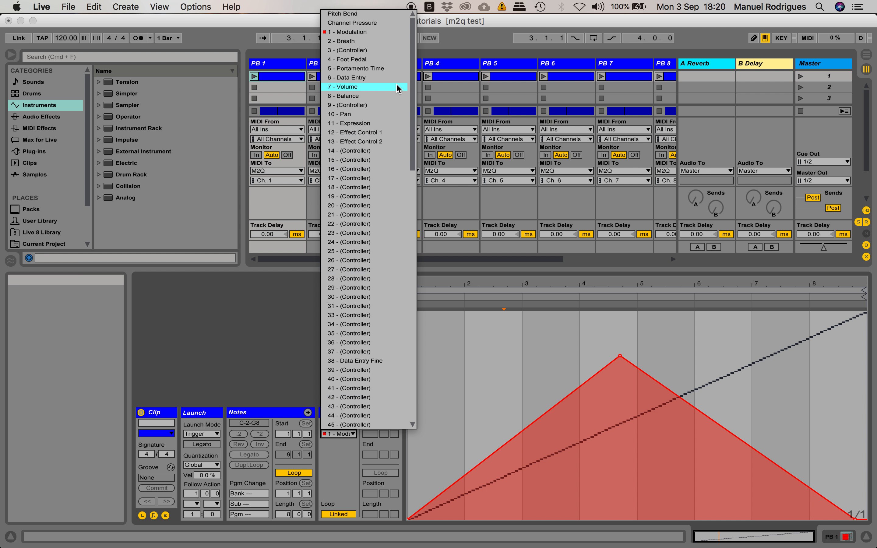
left_click(377, 32)
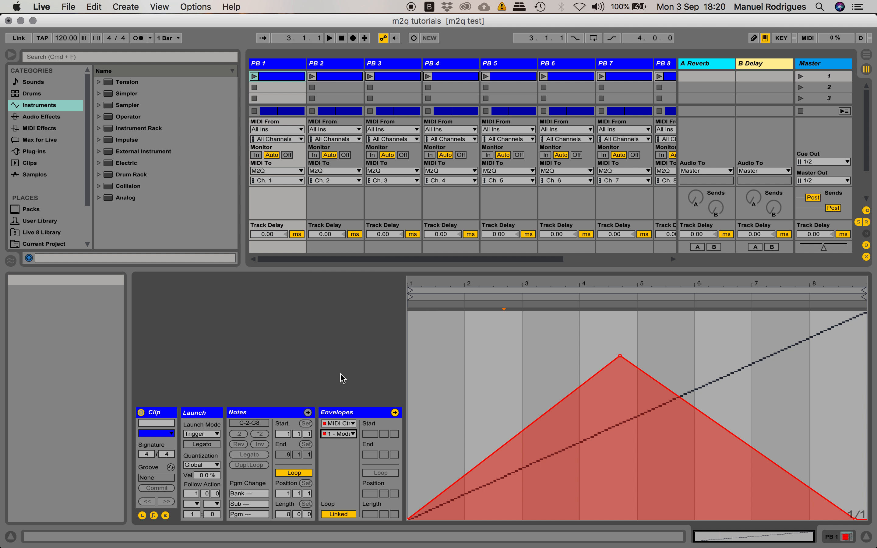
left_click(340, 435)
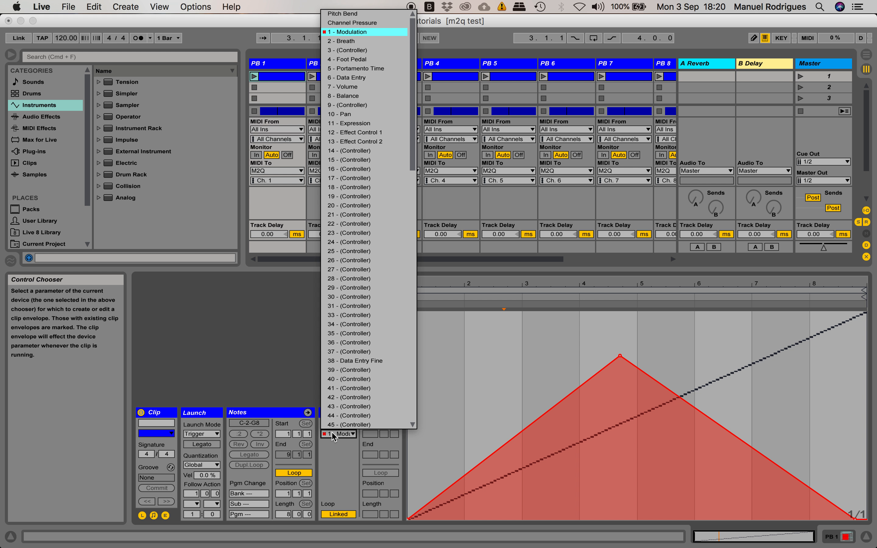
left_click(364, 34)
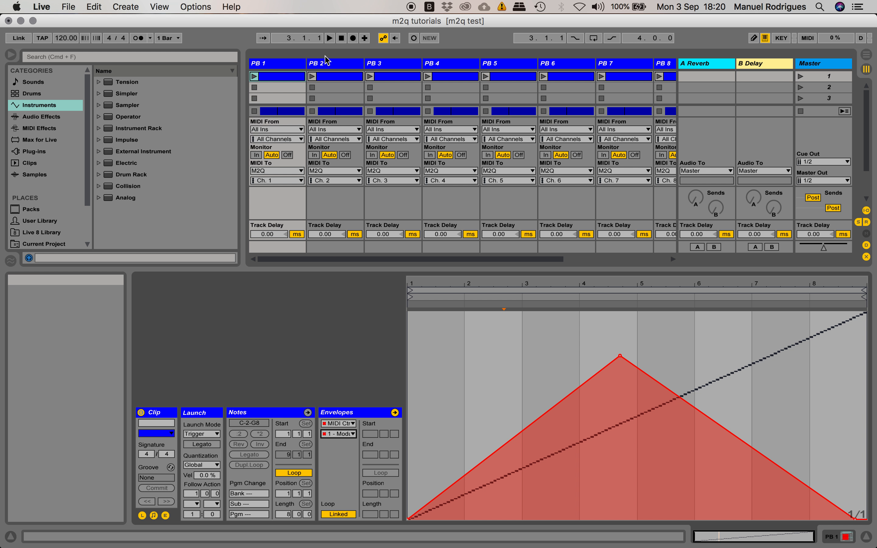
Step: Switch the PB 1 track's MIDI output channel to Ch. 4 and back to Ch. 1
left_click(265, 181)
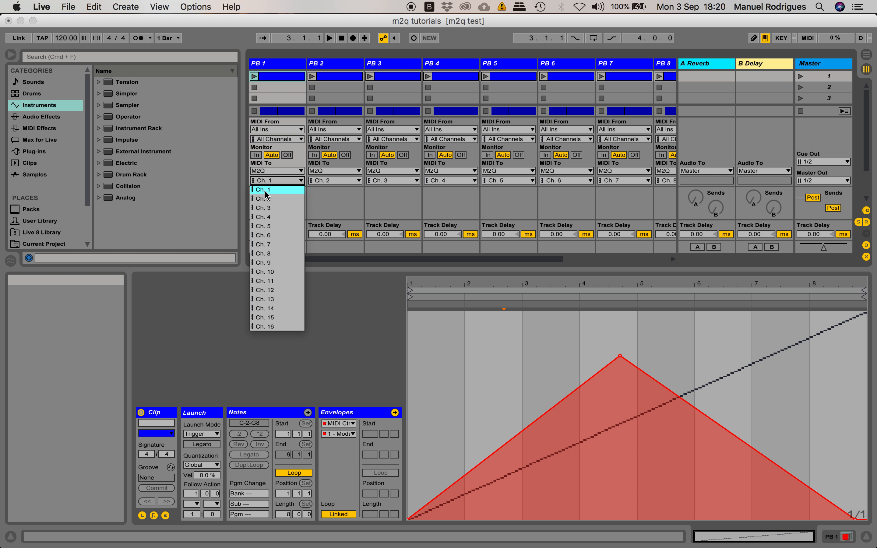
left_click(262, 192)
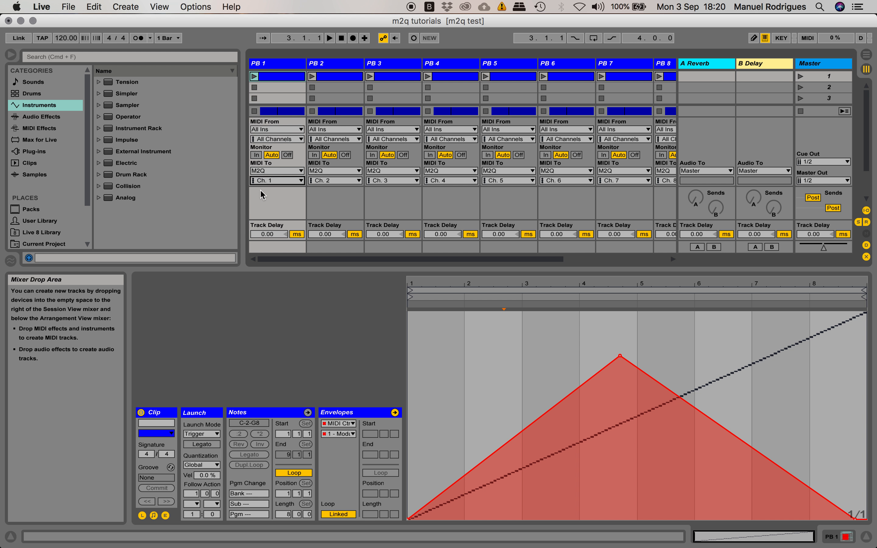
left_click(276, 180)
left_click(276, 217)
left_click(273, 181)
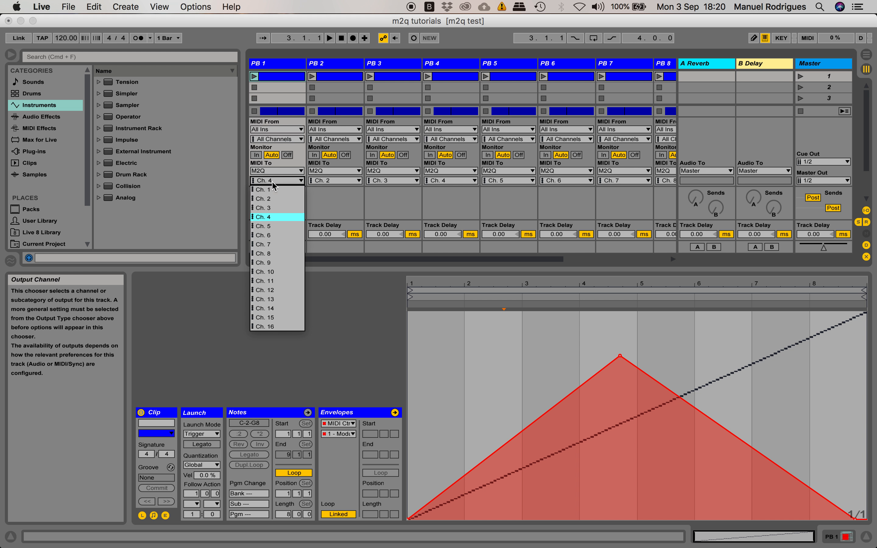
left_click(270, 189)
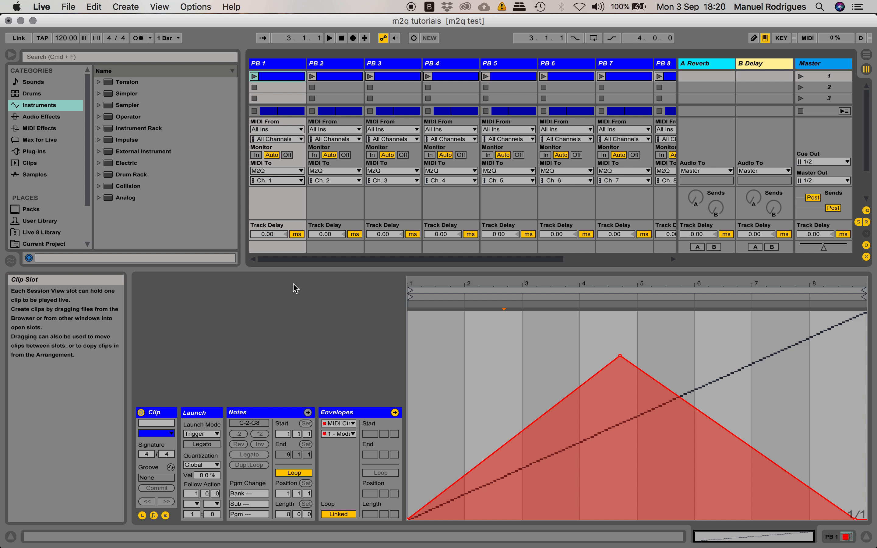
Step: Show the PB 1 clip's notes in the note editor and return to its Modulation envelope
left_click(254, 412)
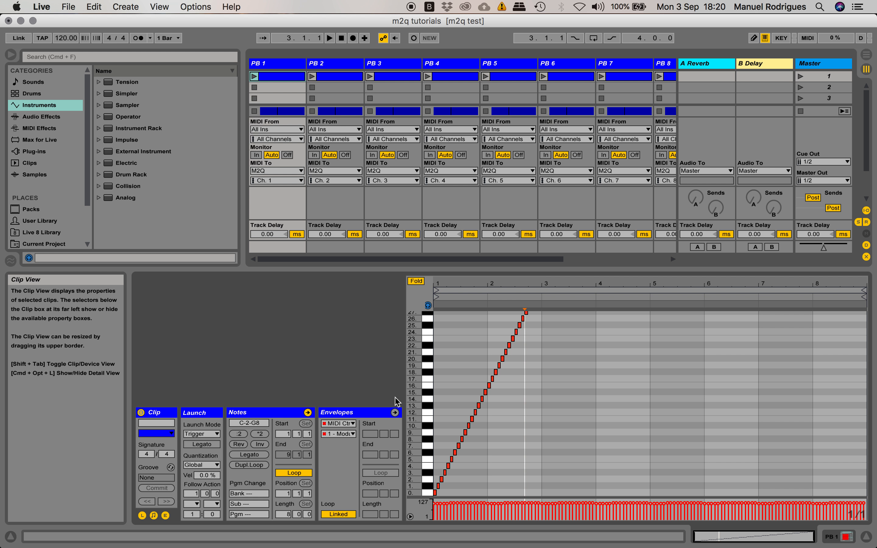
left_click(345, 413)
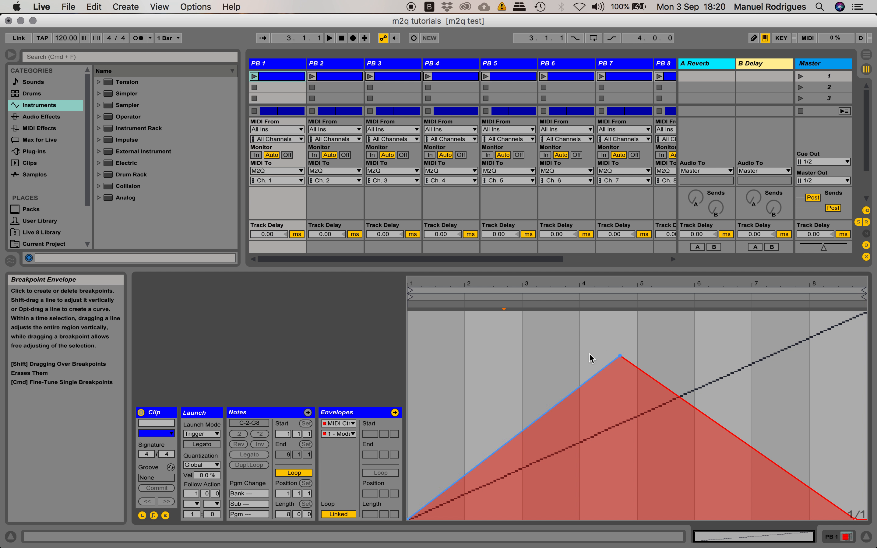